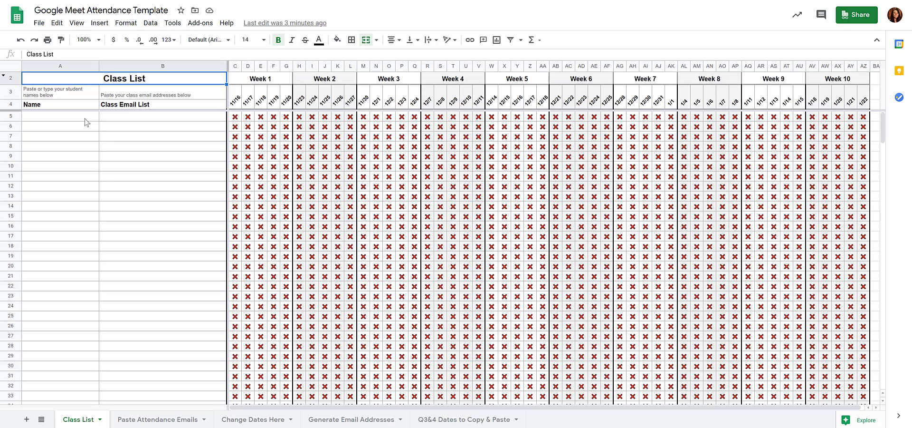
Enter the section labels Period 1 in cell A5 and Period 2 in cell A31 of the class list.
click(87, 122)
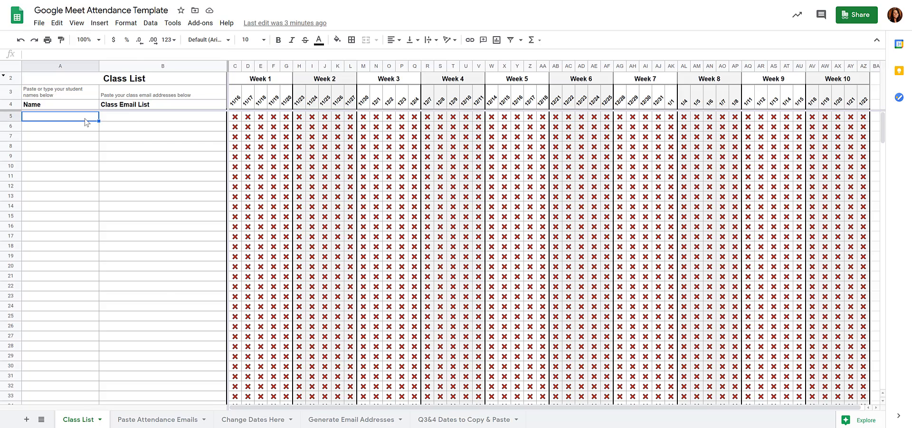
text(Period 1)
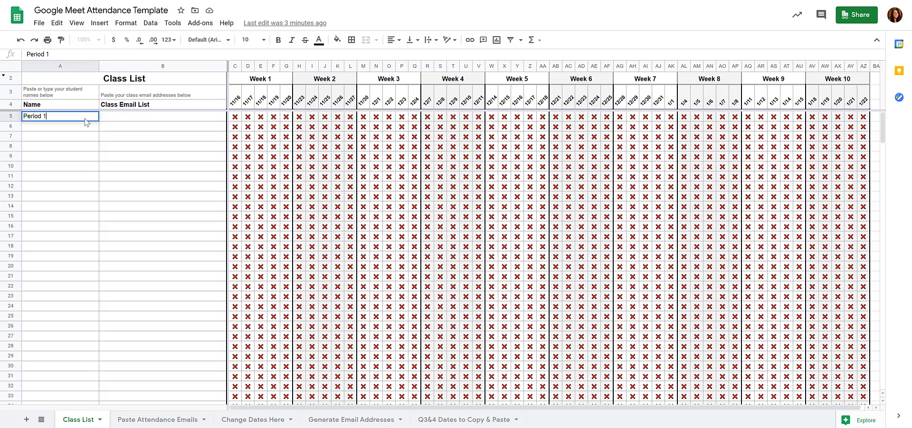
key(Return)
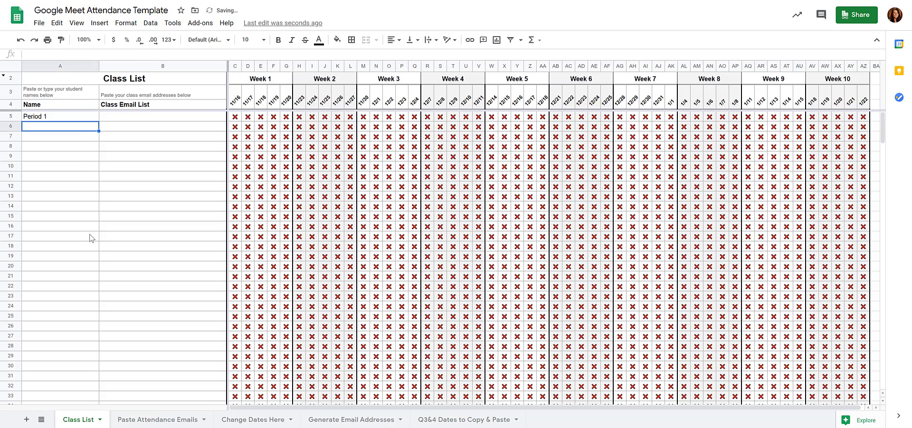
drag(45, 375, 45, 368)
text(p)
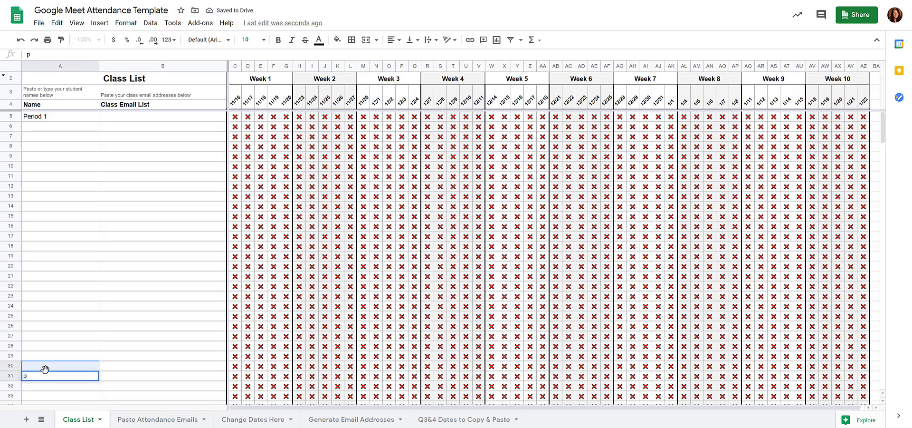
text(eriod 2)
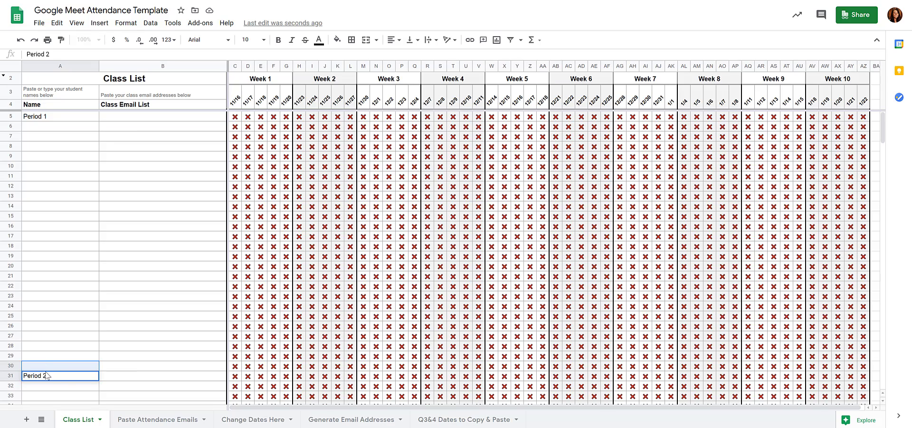
click(126, 387)
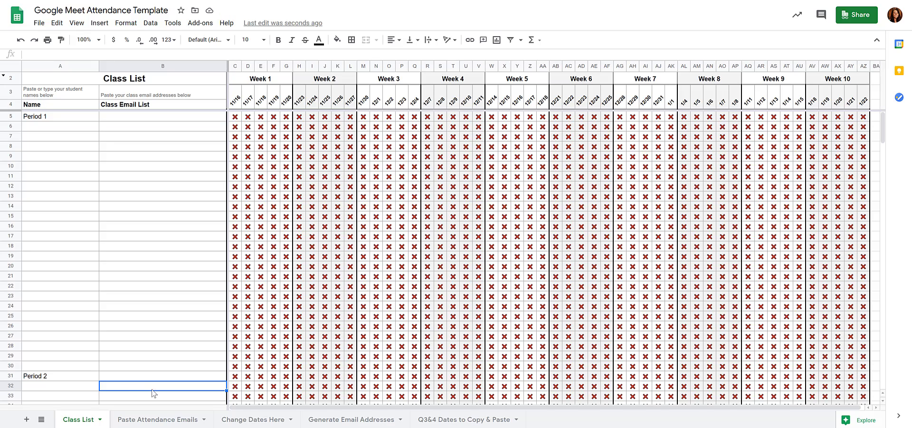
Switch to the Schoology gradebook, export it with the Gradebook as CSV option, and open the downloaded file in Excel.
click(350, 422)
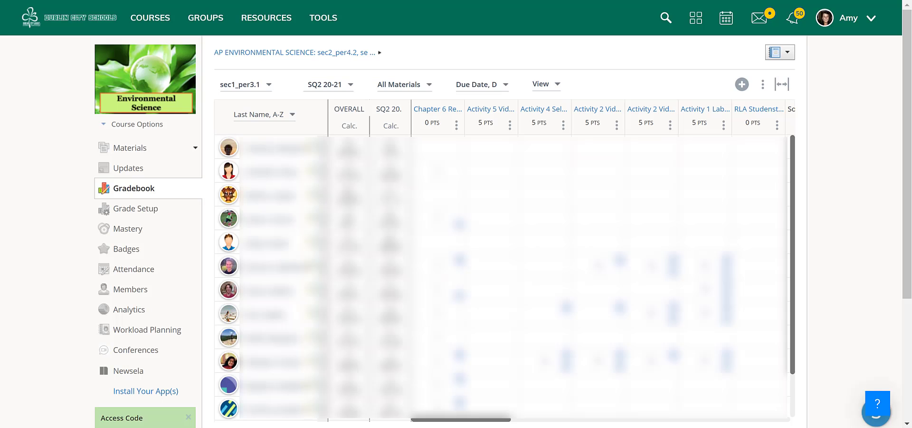
click(763, 85)
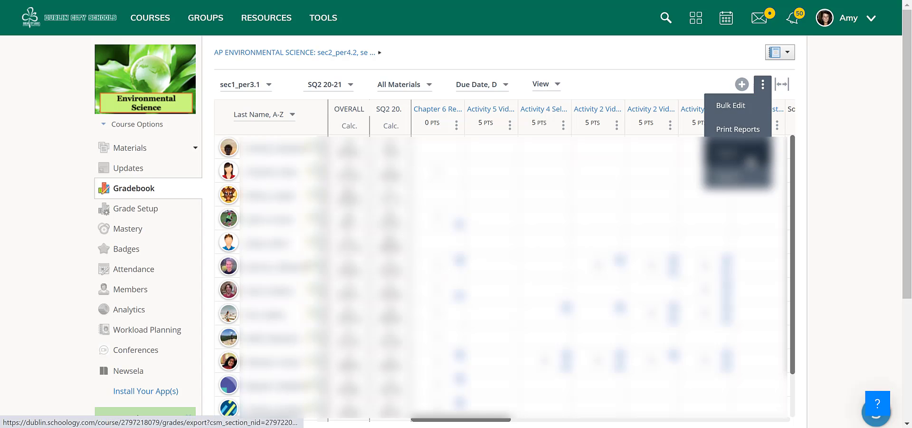
click(750, 159)
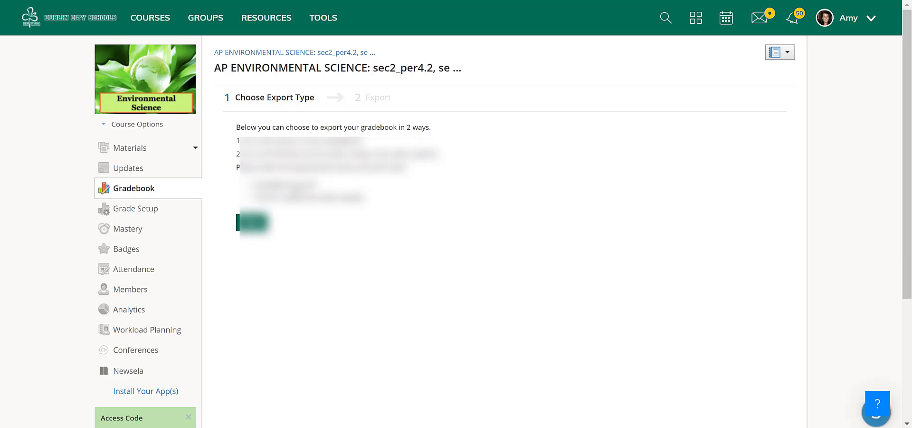
click(290, 186)
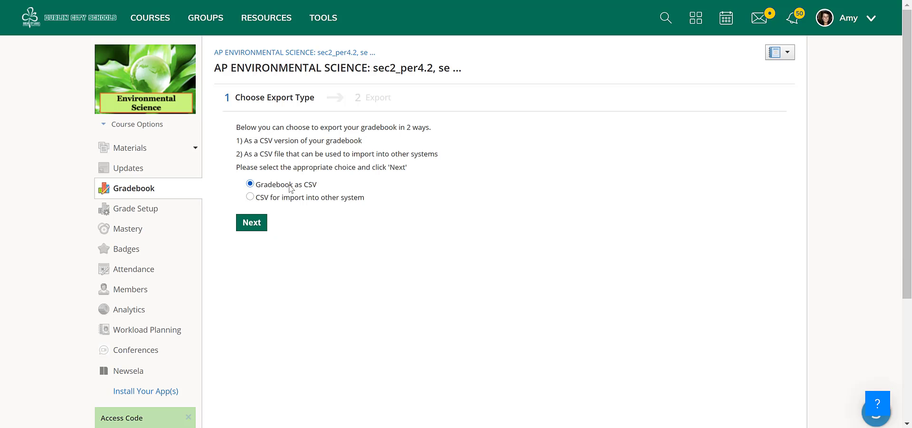
click(252, 223)
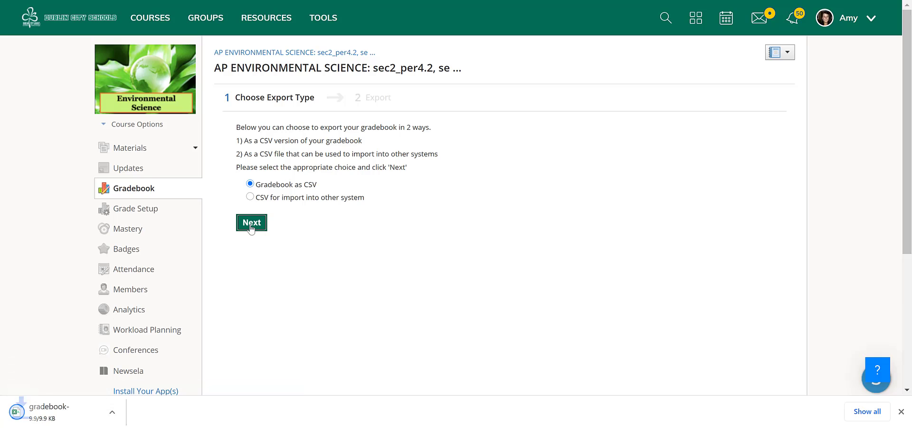
click(98, 414)
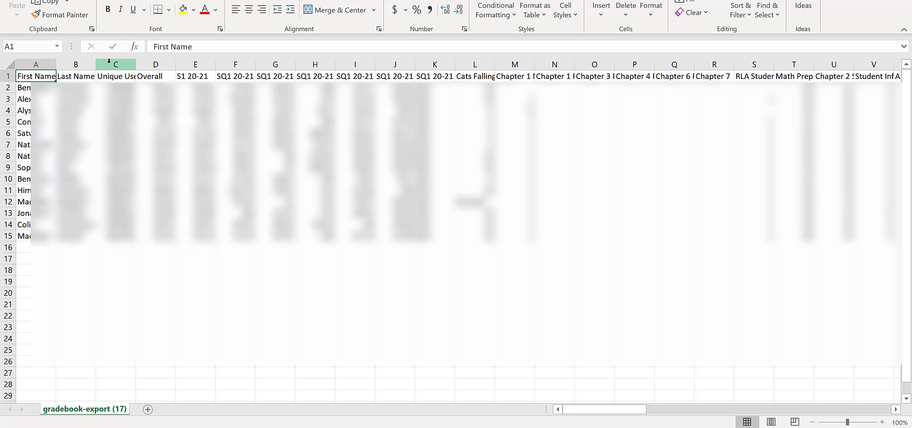
Delete all columns between Last Name and Username in the exported gradebook.
drag(109, 60, 751, 58)
right_click(751, 62)
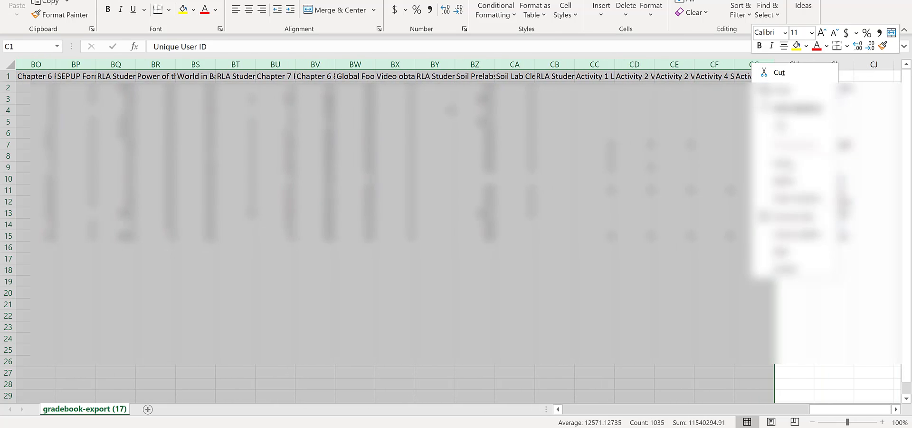
click(772, 182)
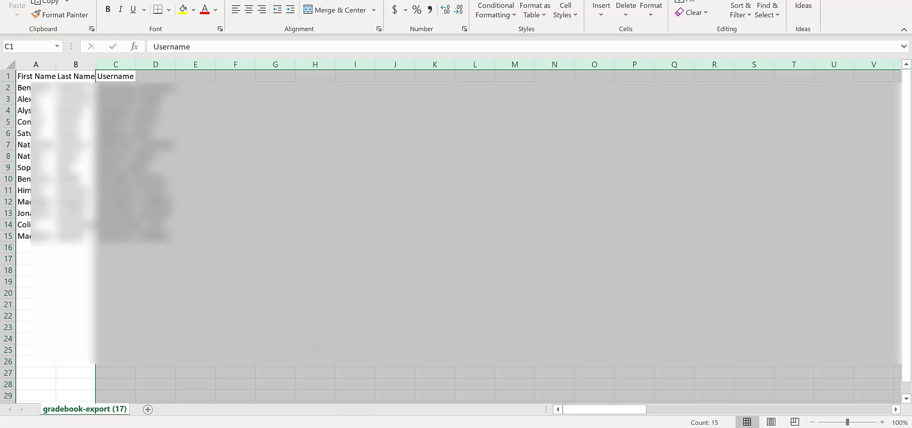
click(316, 349)
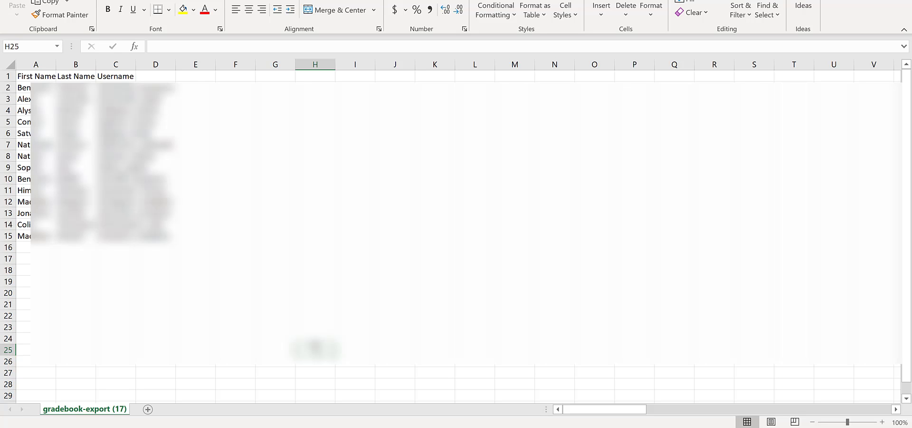
click(76, 292)
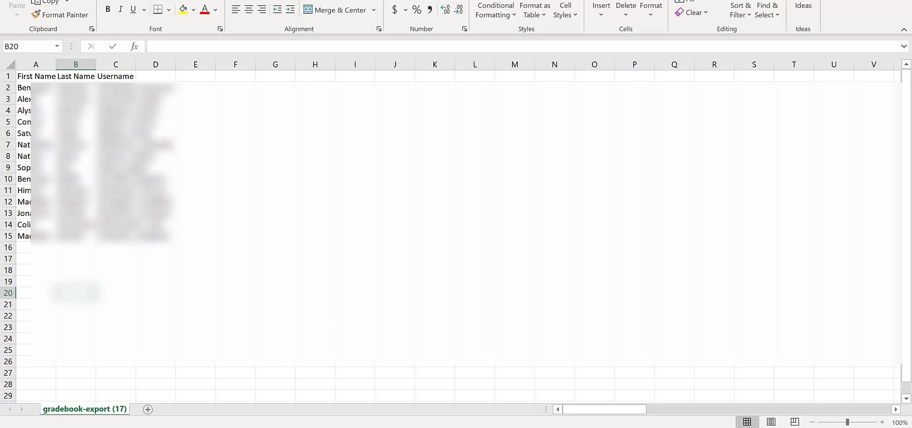
Copy the students' first names, last names and usernames from A2:C15 into the Generate Email Addresses sheet in Google Sheets, starting at B3.
drag(24, 88, 142, 247)
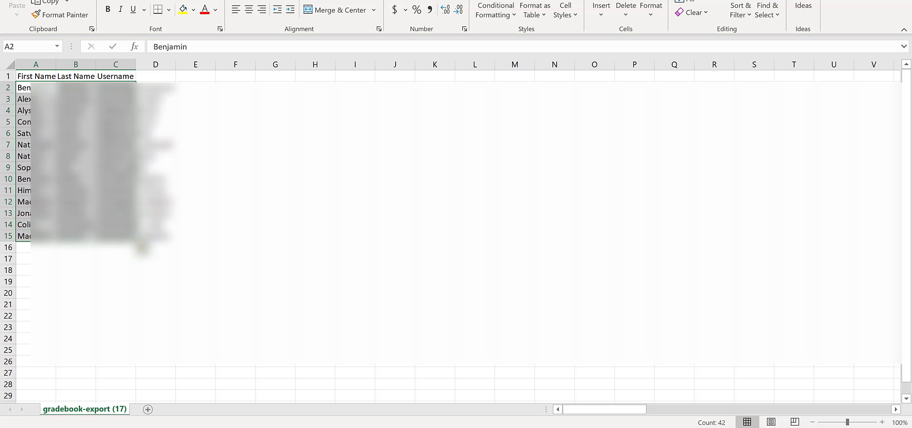
key(ctrl+c)
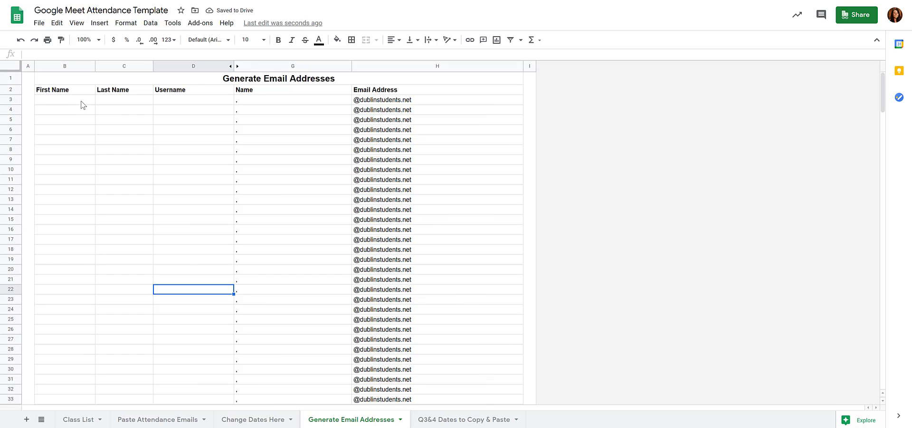
click(82, 102)
key(ctrl+v)
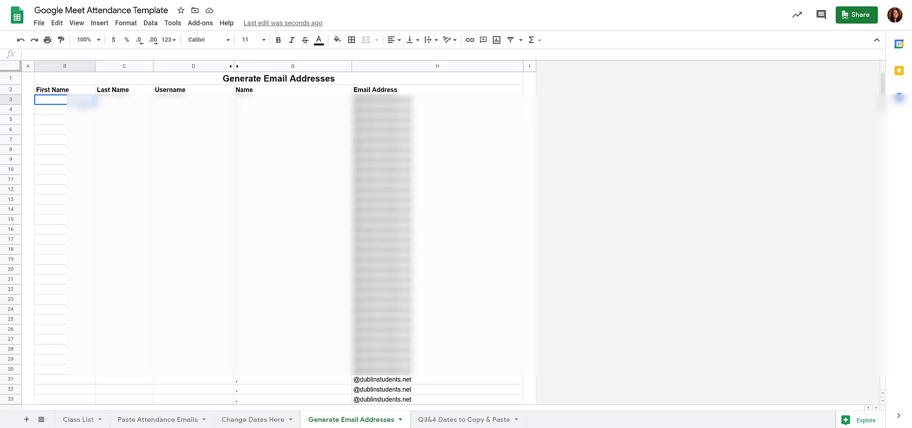
key(ctrl+v)
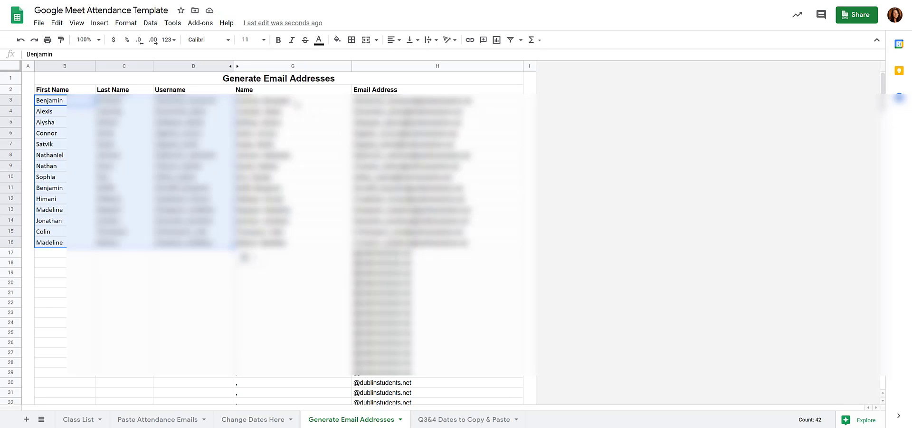
Copy the generated names and email addresses and paste them as values only under Period 1 in the class list, starting at A6.
drag(297, 104, 402, 210)
drag(401, 210, 403, 233)
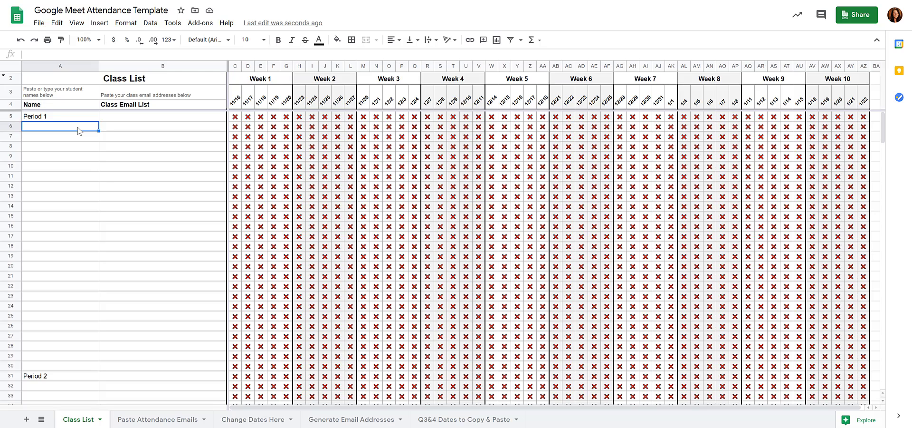
click(57, 23)
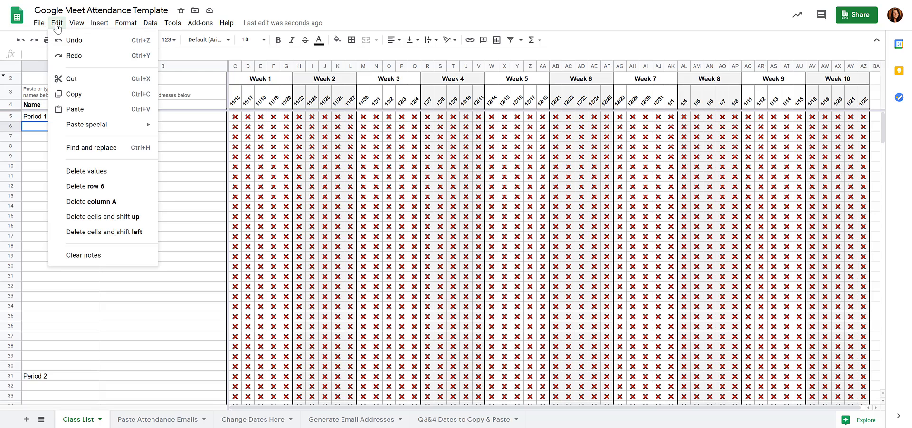
mouse_move(128, 128)
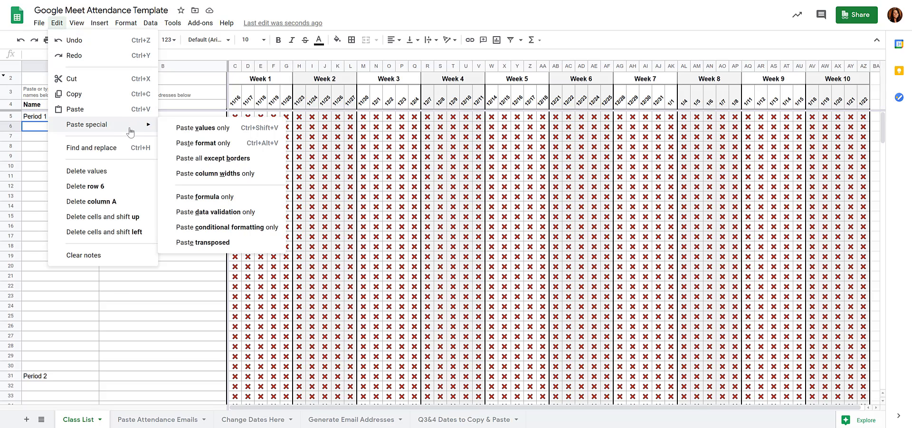
click(189, 133)
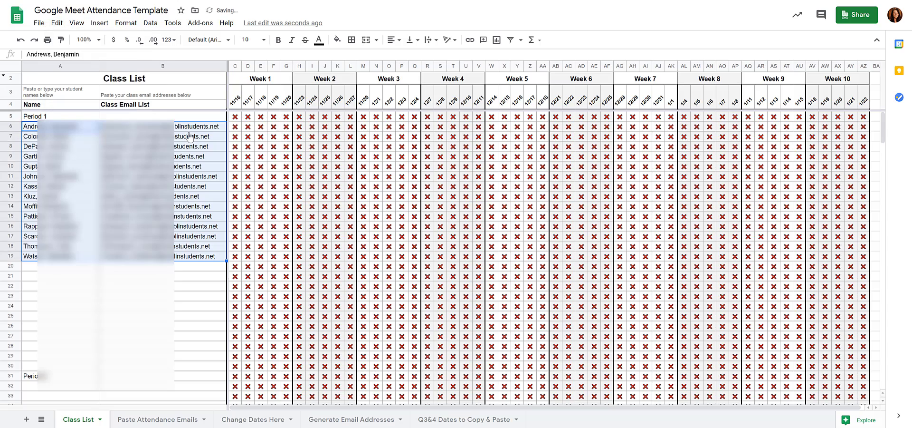
click(183, 310)
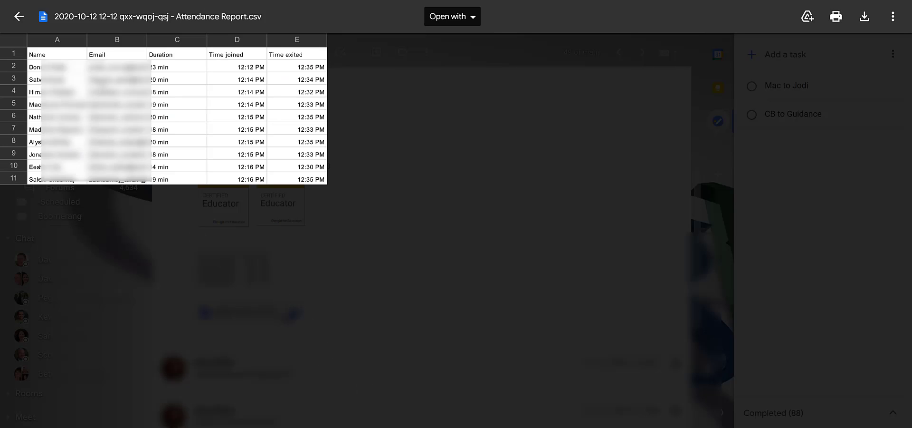
Copy the attendees' emails from the Attendance Report CSV into the Wednesday 11-18 column of Paste Attendance Emails, and check the class list.
click(101, 83)
drag(101, 84, 112, 186)
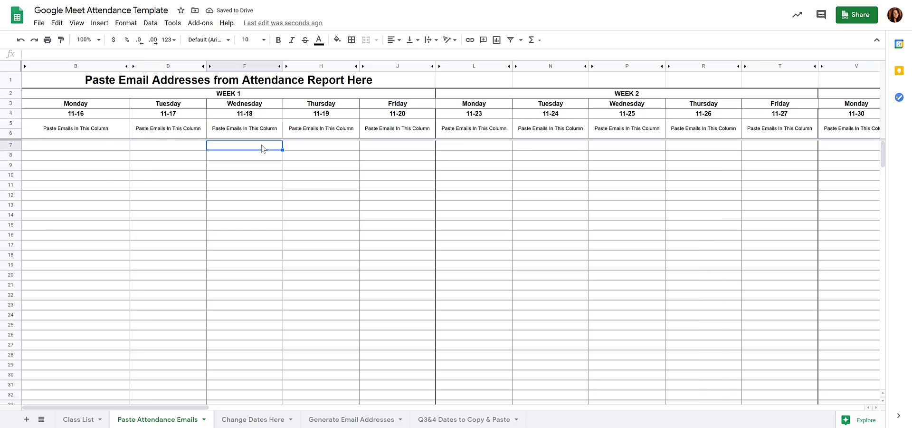
key(ctrl+v)
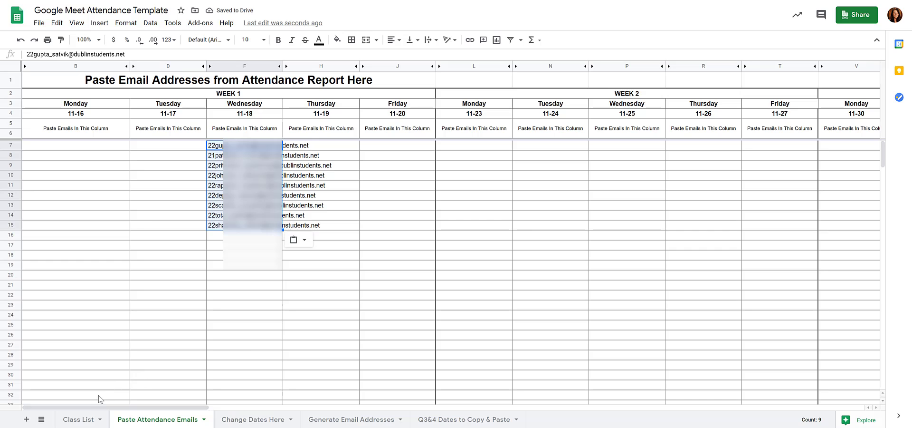
click(81, 420)
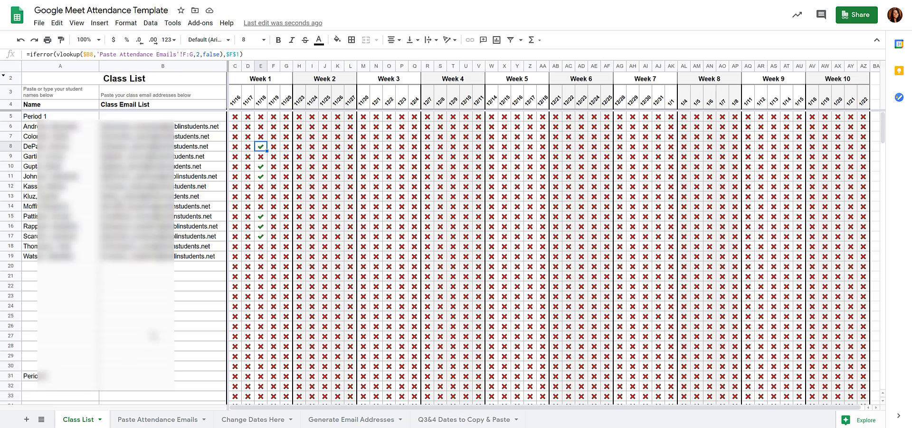
click(174, 317)
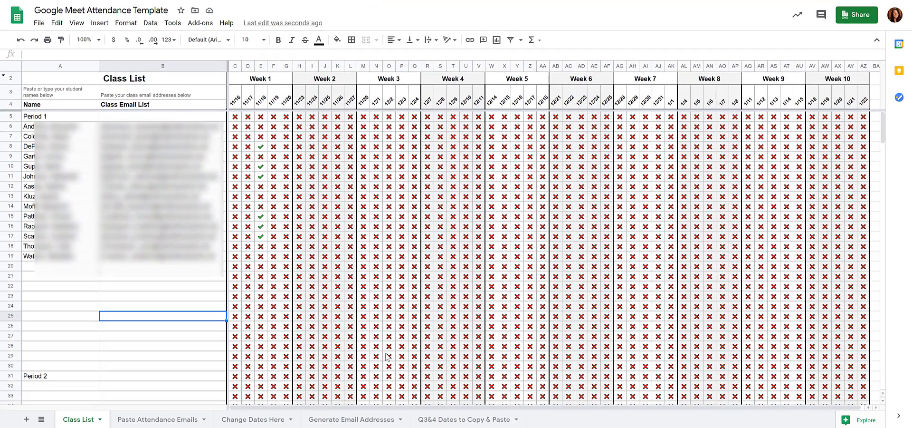
Copy the Quarter 3 dates for Weeks 1 to 9 from the Q3&4 Dates sheet and return to the Change Dates Here sheet.
click(283, 423)
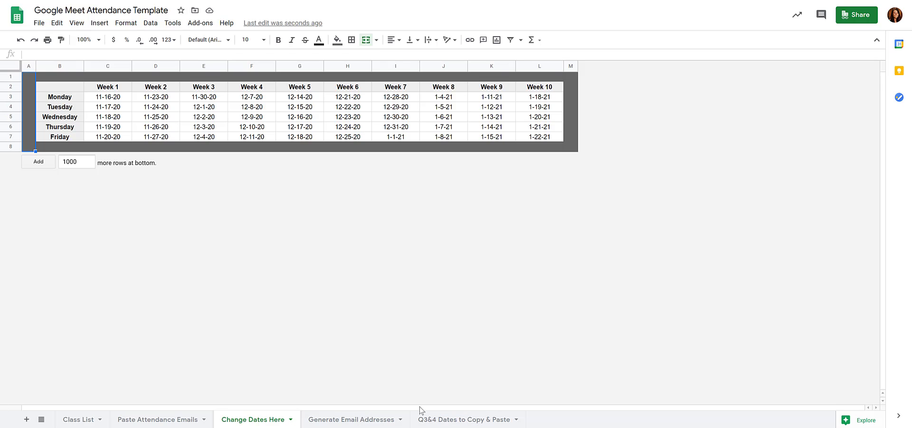
click(445, 420)
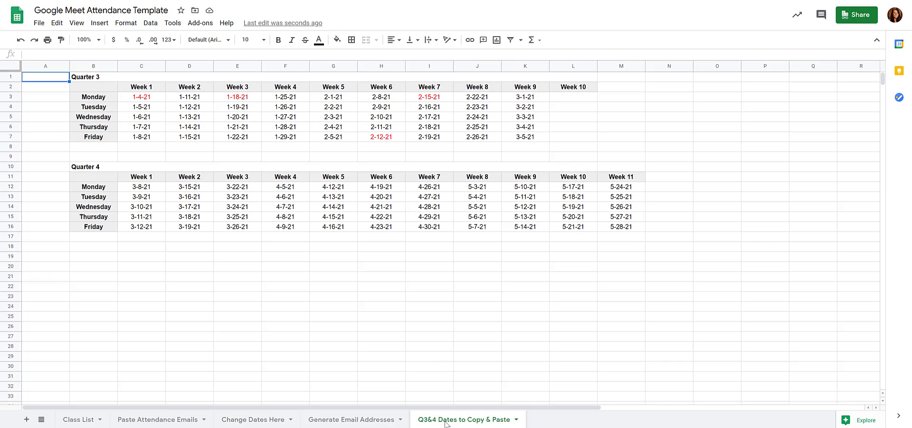
drag(158, 98, 190, 107)
drag(406, 135, 531, 145)
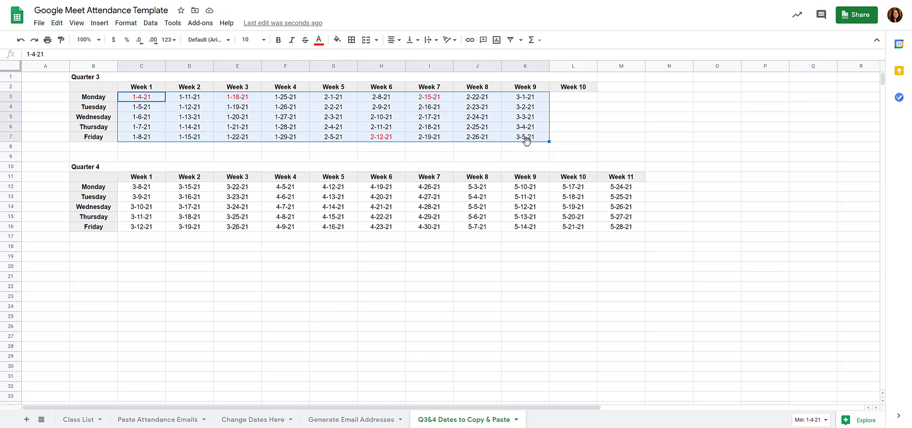
click(260, 420)
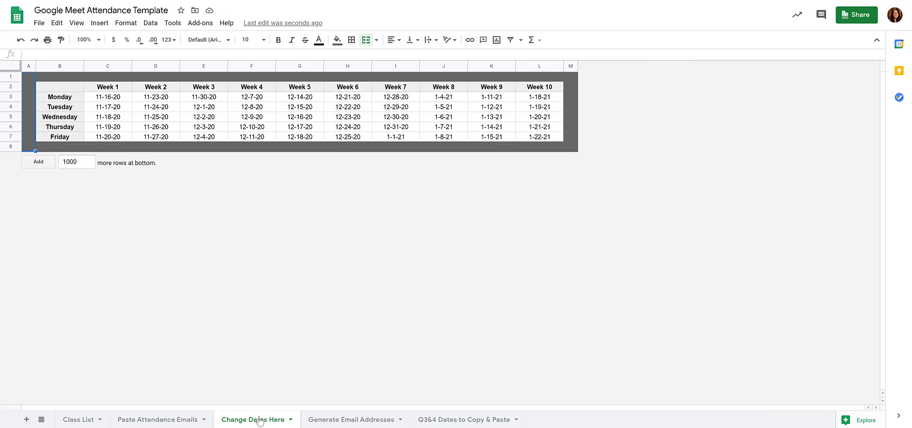